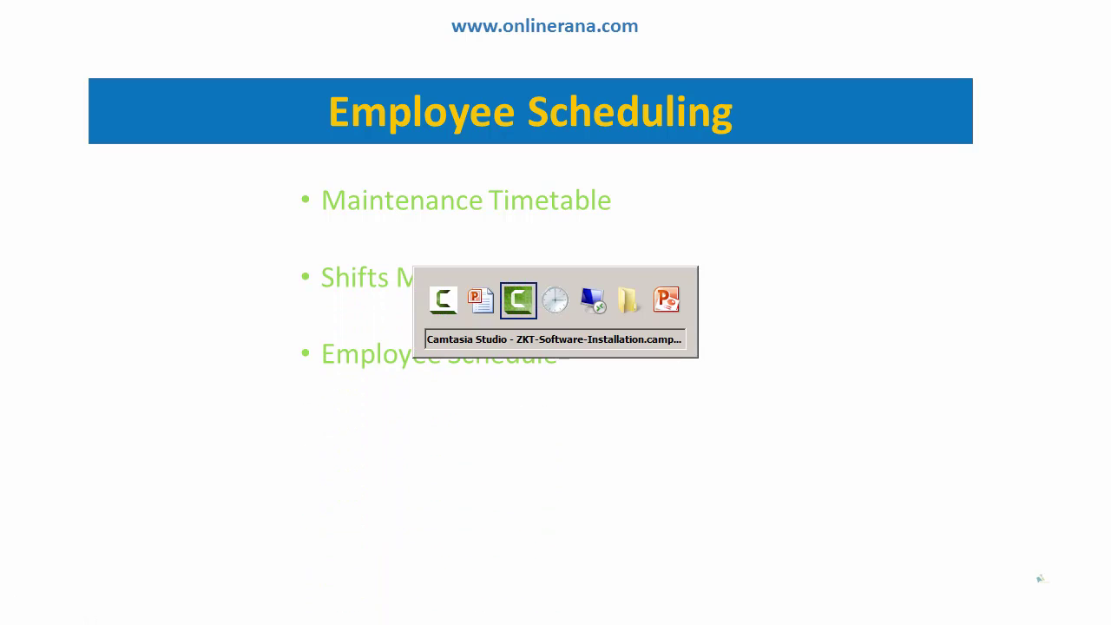
Step: Switch from the PowerPoint slide show to the Attendance Management Program window
key("Tab")
key("Tab")
key("Tab")
key("Tab")
key("Tab")
key("Tab")
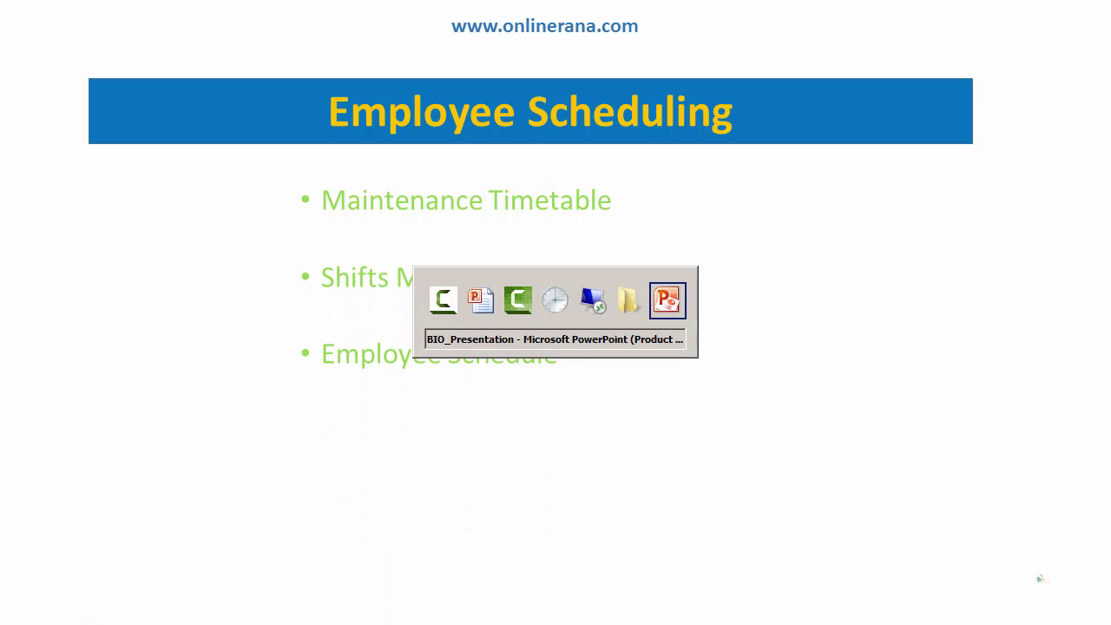
key("Tab")
key("Tab")
key("Tab")
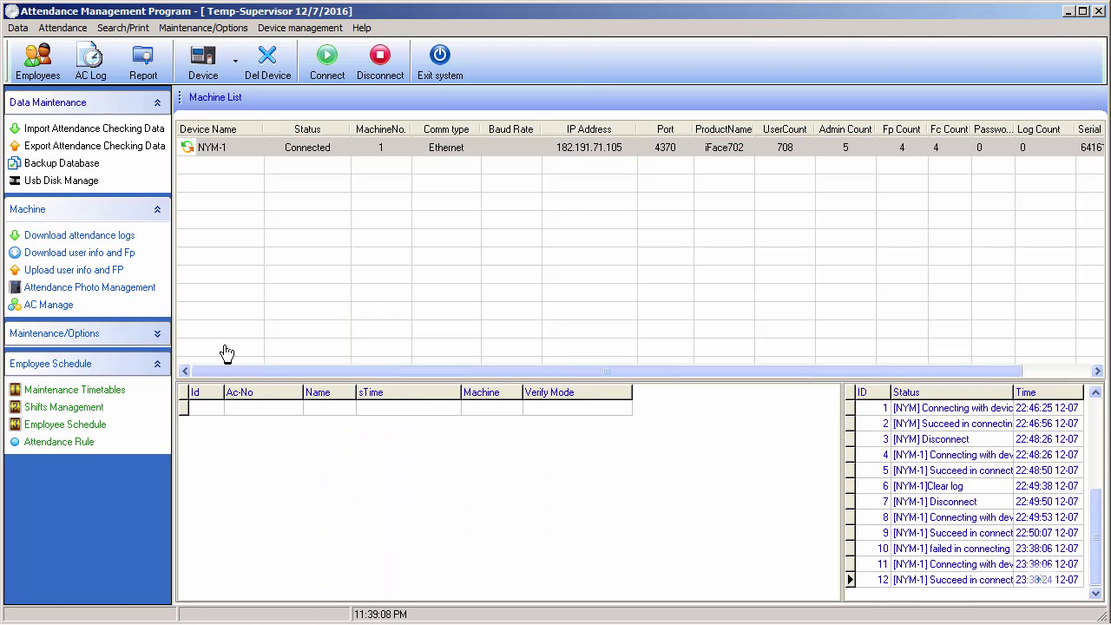
left_click(87, 393)
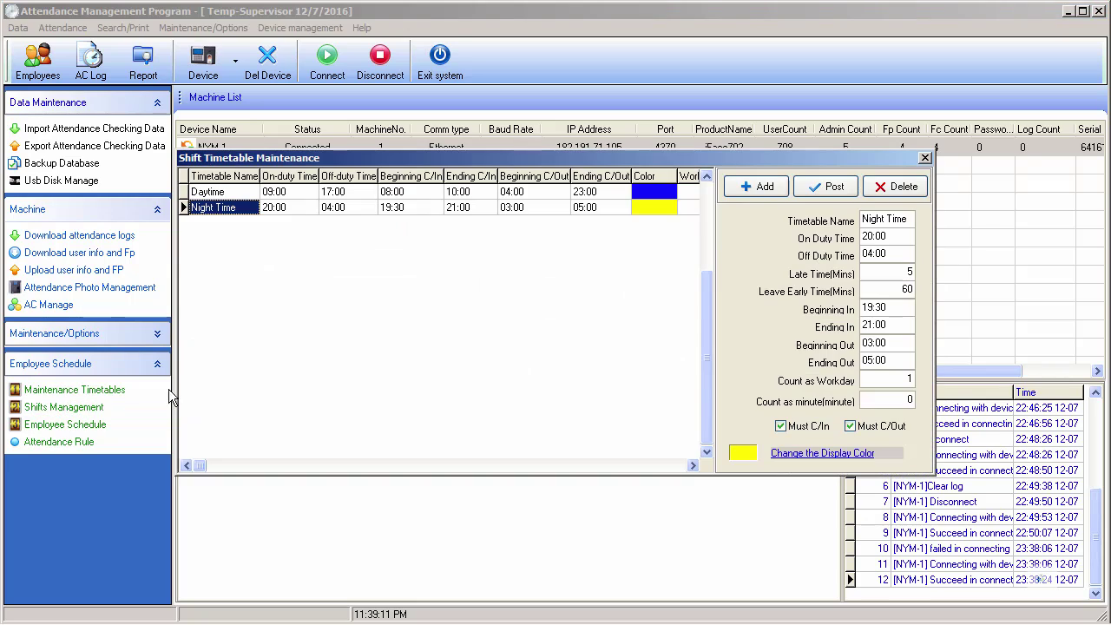
left_click(928, 156)
left_click(66, 393)
left_click(924, 159)
left_click(61, 408)
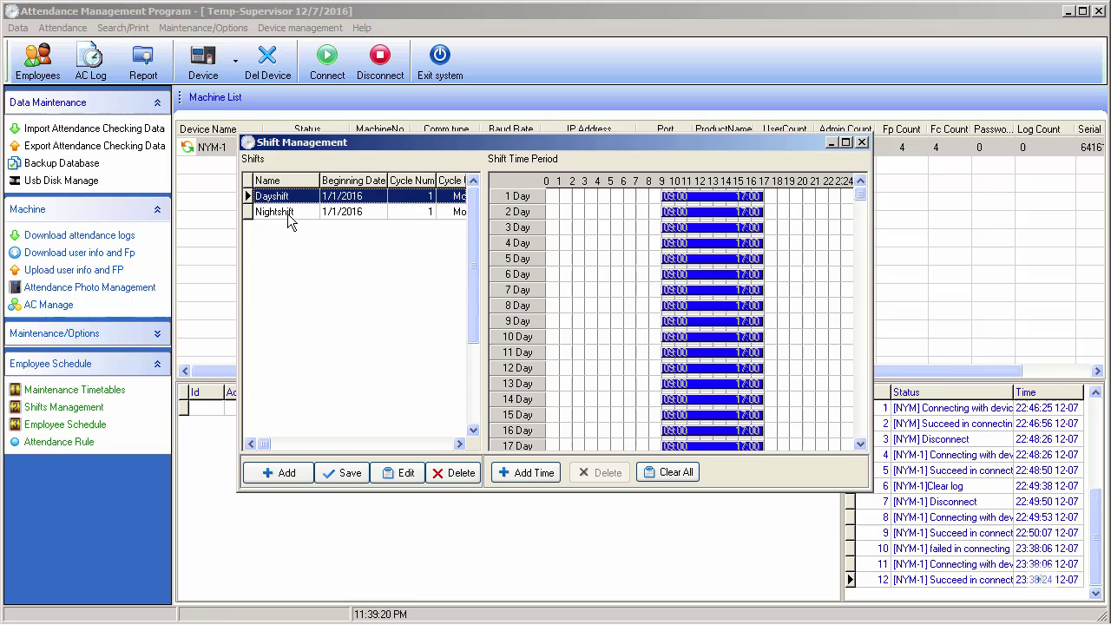
left_click(345, 211)
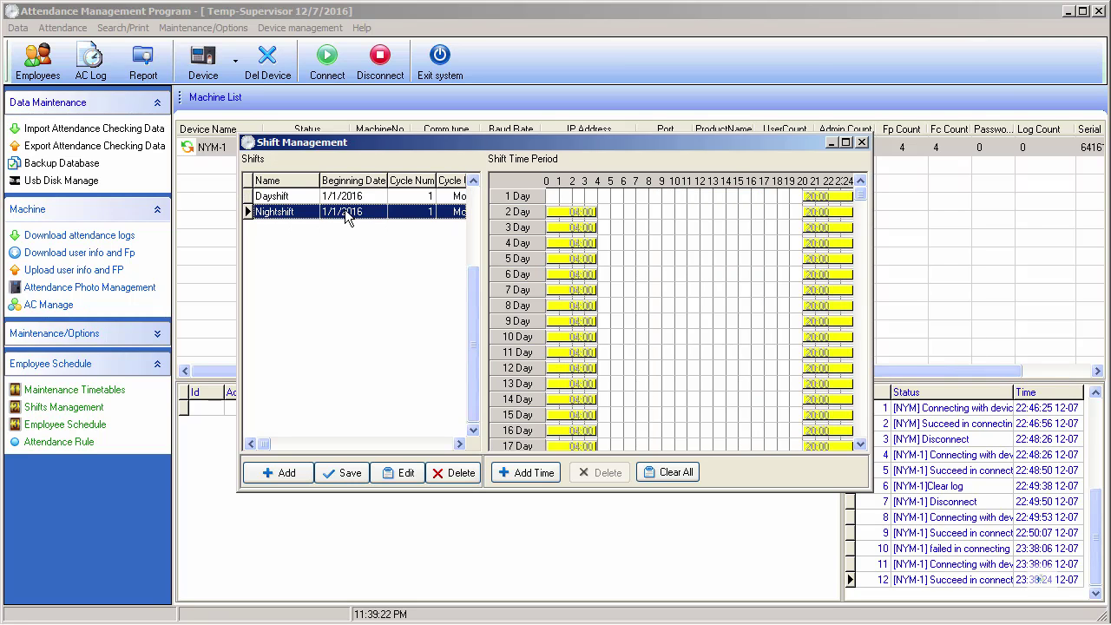
Step: Close shift definitions, open Employee Schedule and filter it to the ADMIN department
left_click(862, 143)
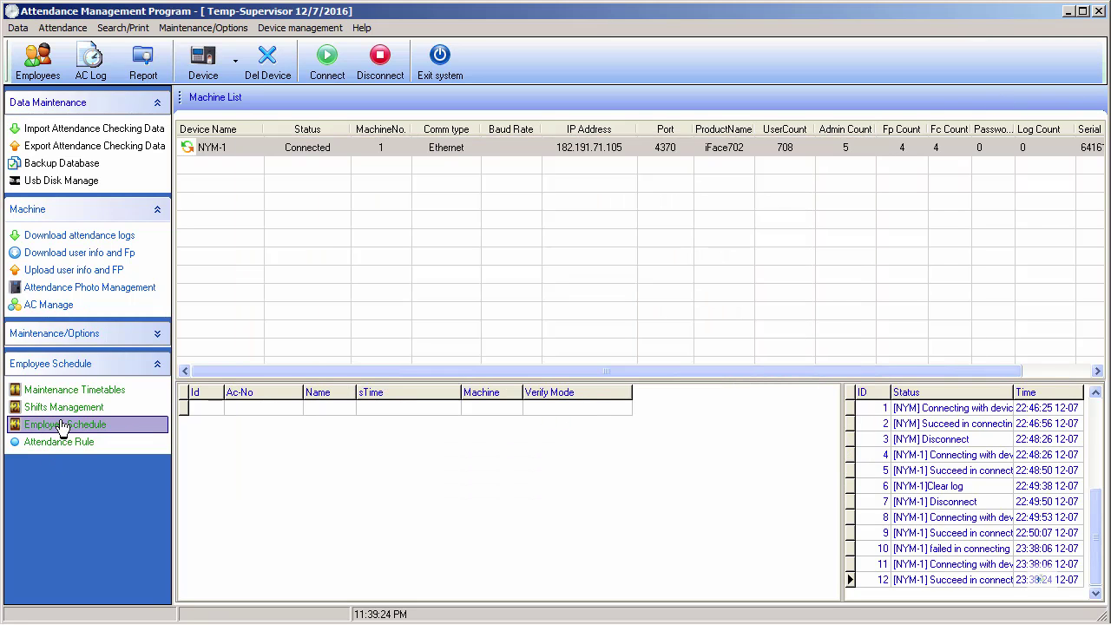
left_click(77, 434)
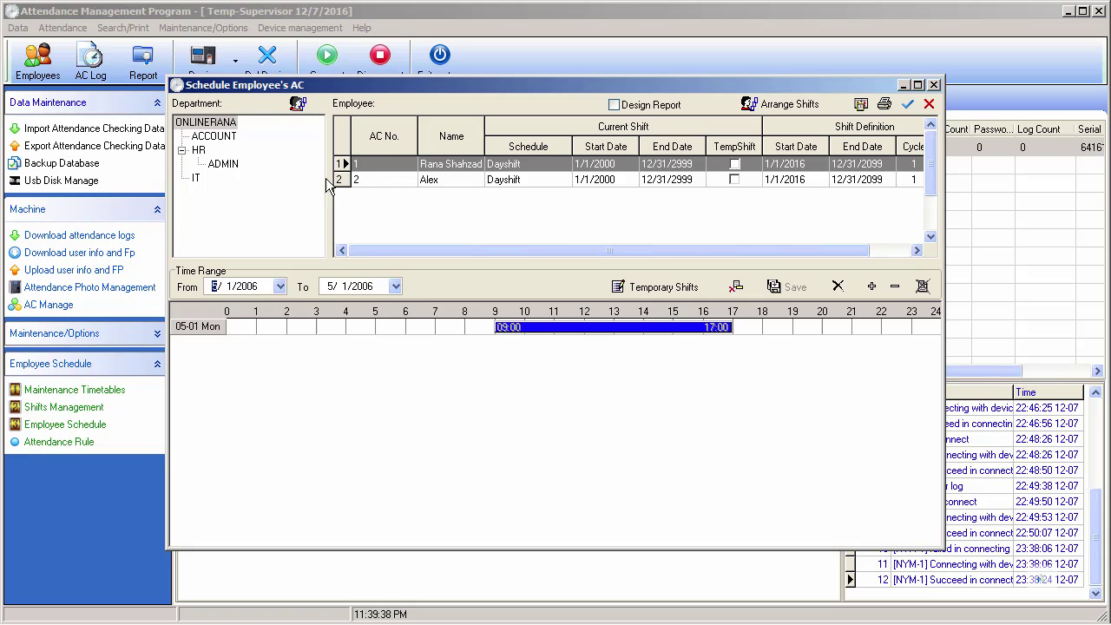
left_click(205, 123)
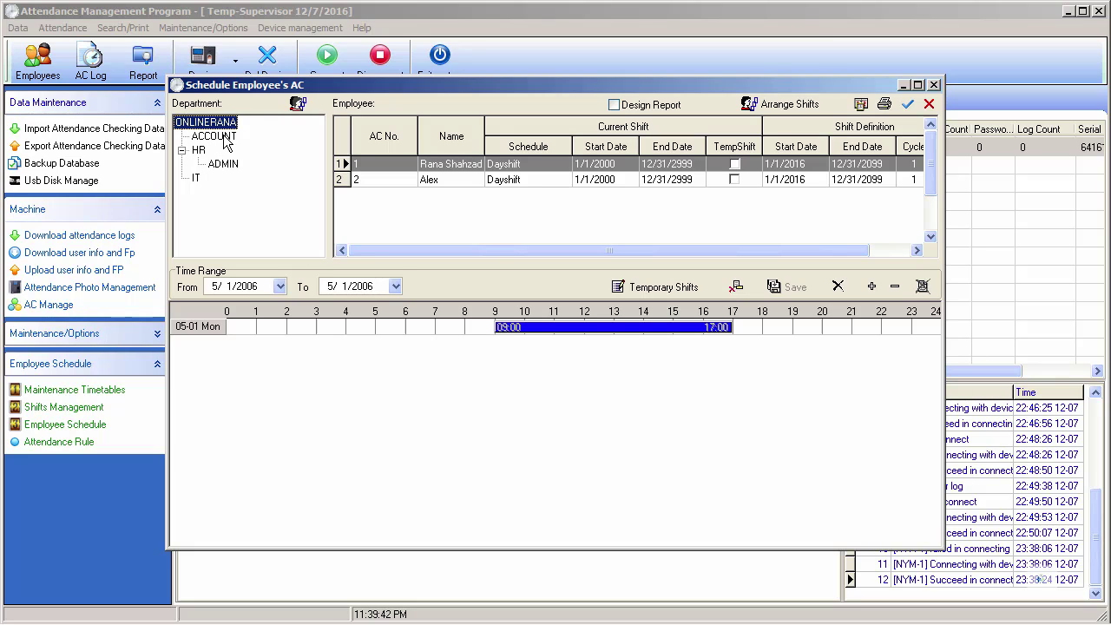
left_click(223, 164)
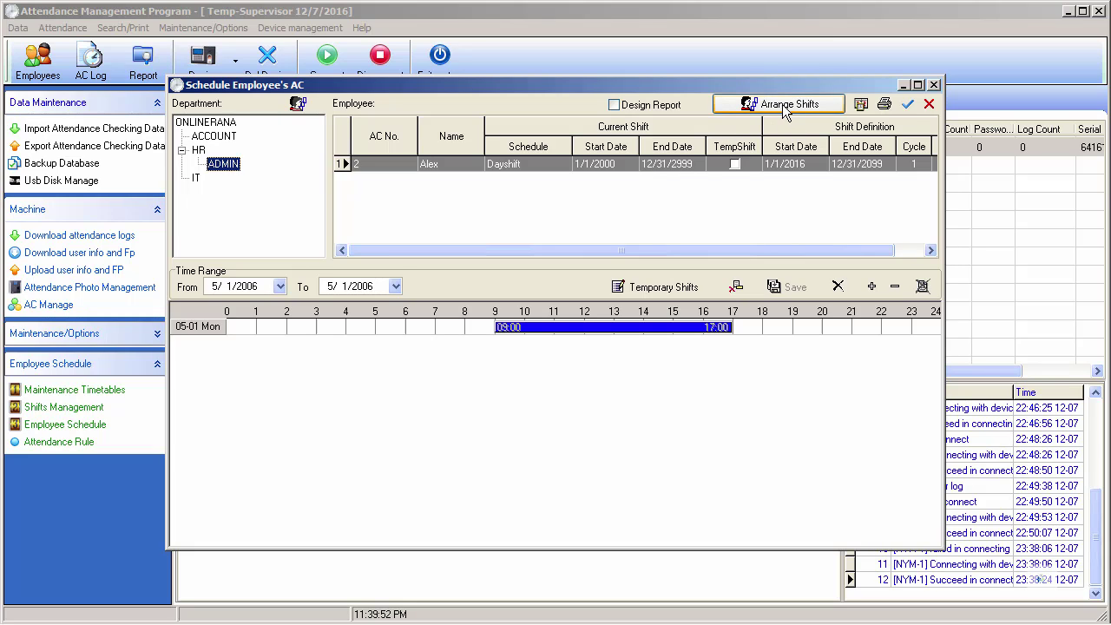
left_click(228, 287)
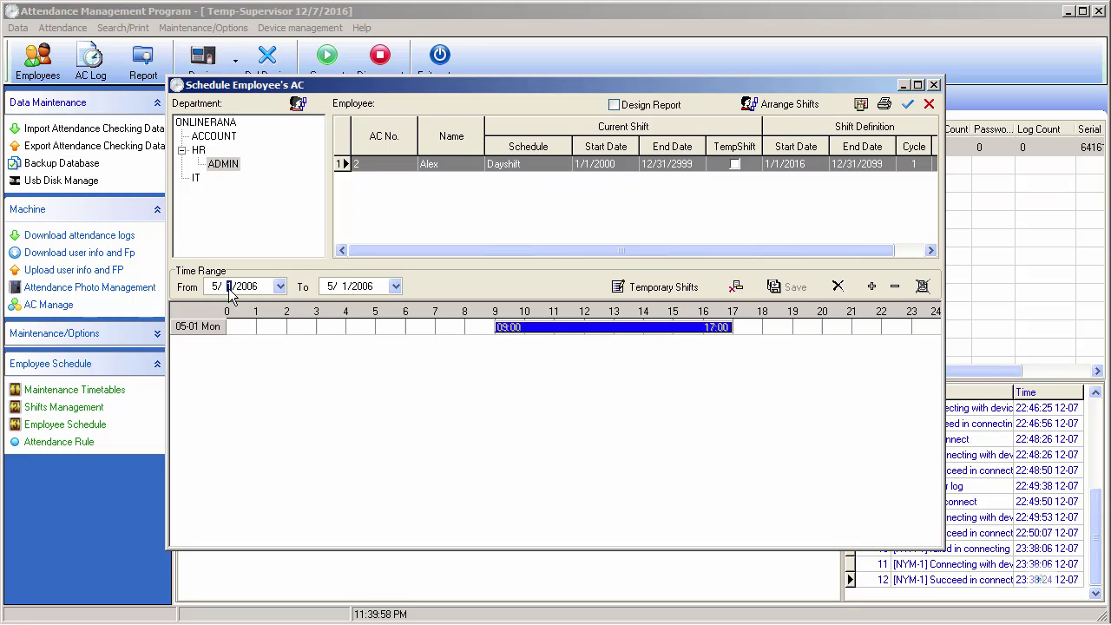
Step: Set the schedule's From date to 1/1/2016
key("Left")
key("Left")
key("Left")
key("Left")
type("1")
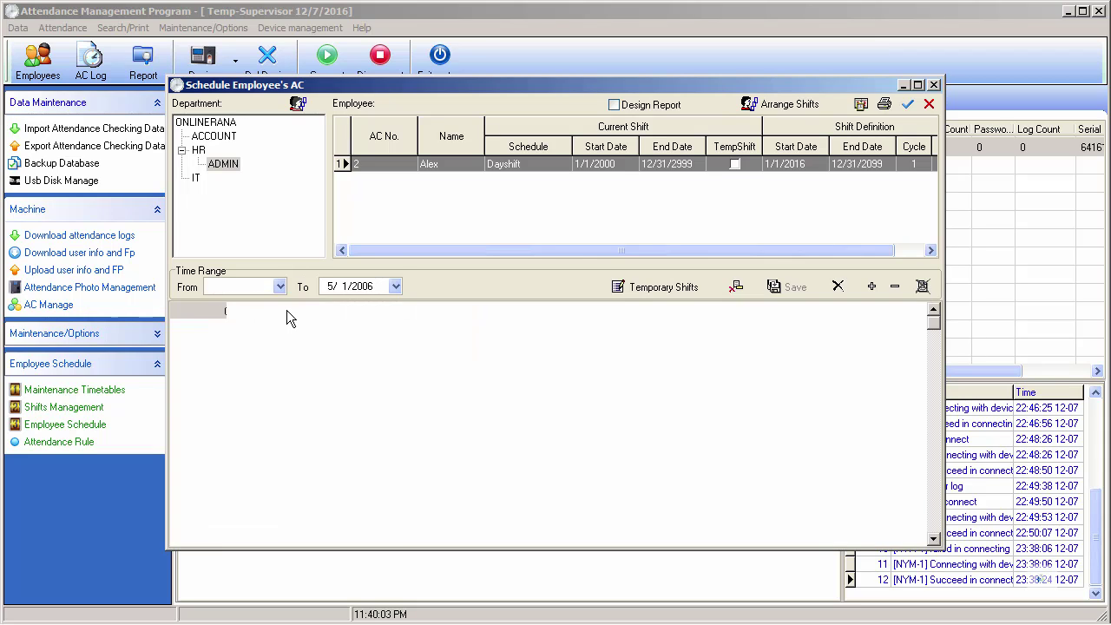
key("Right")
key("Right")
key("Right")
key("Right")
key("Right")
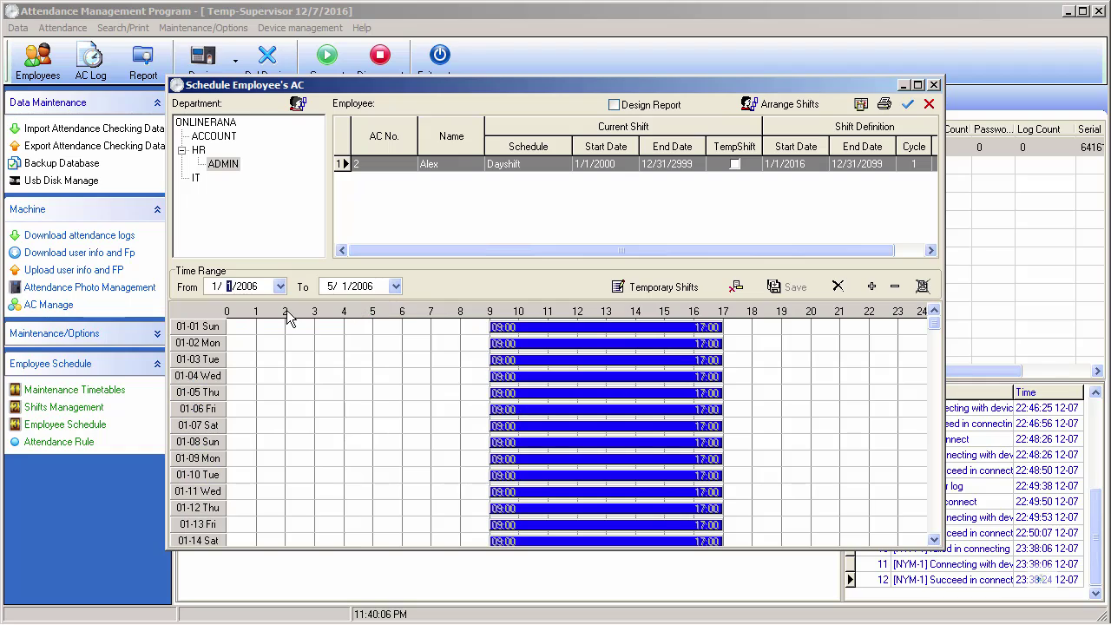
key("Right")
key("Right")
key("Right")
type("2016")
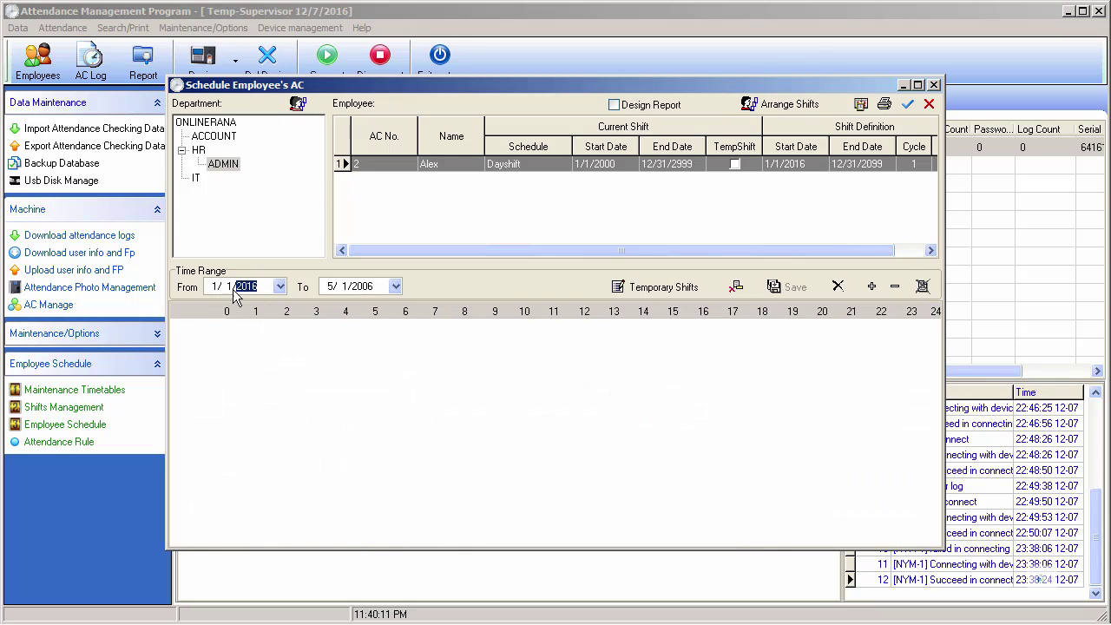
Step: Enter the To date with year 2016
left_click(346, 287)
key("Left")
key("Left")
key("Left")
key("Left")
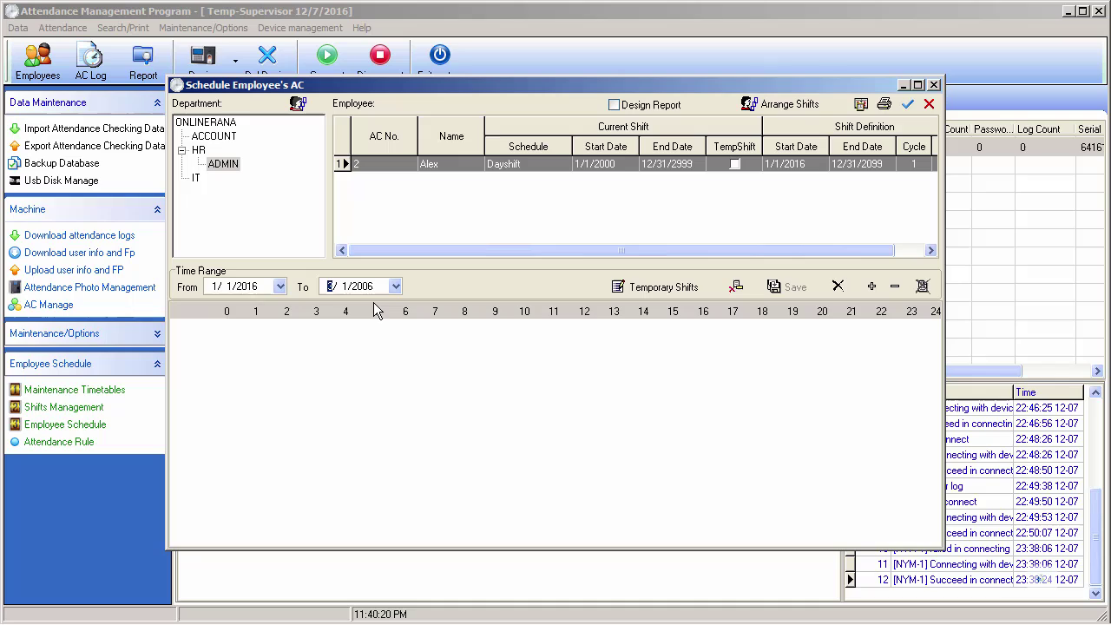
type("8")
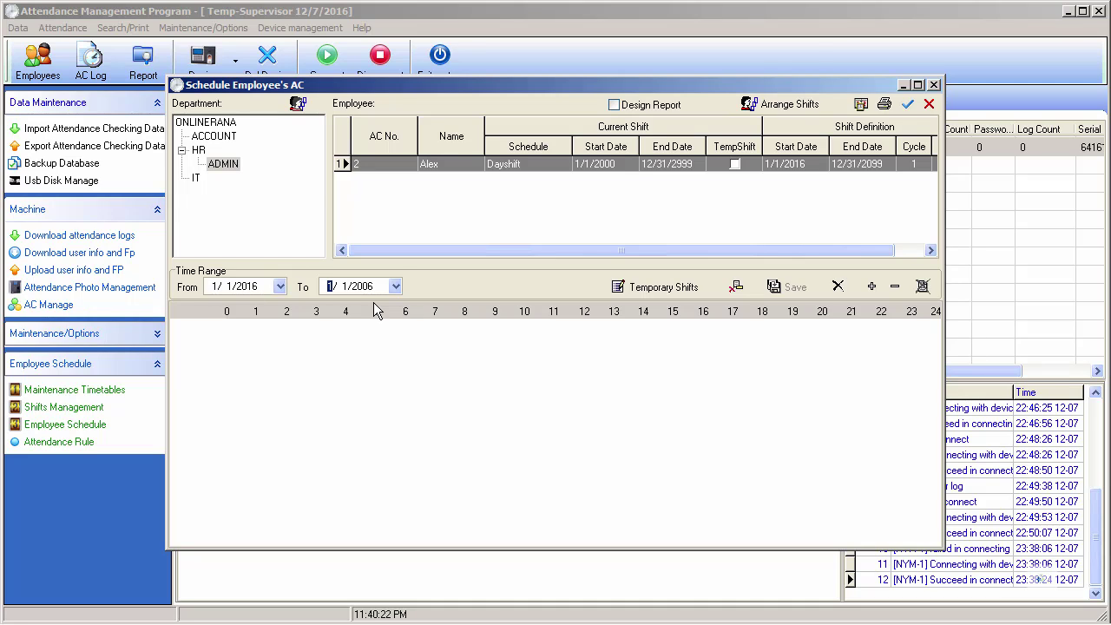
key("Right")
key("Left")
key("Left")
key("Left")
key("Left")
type("20")
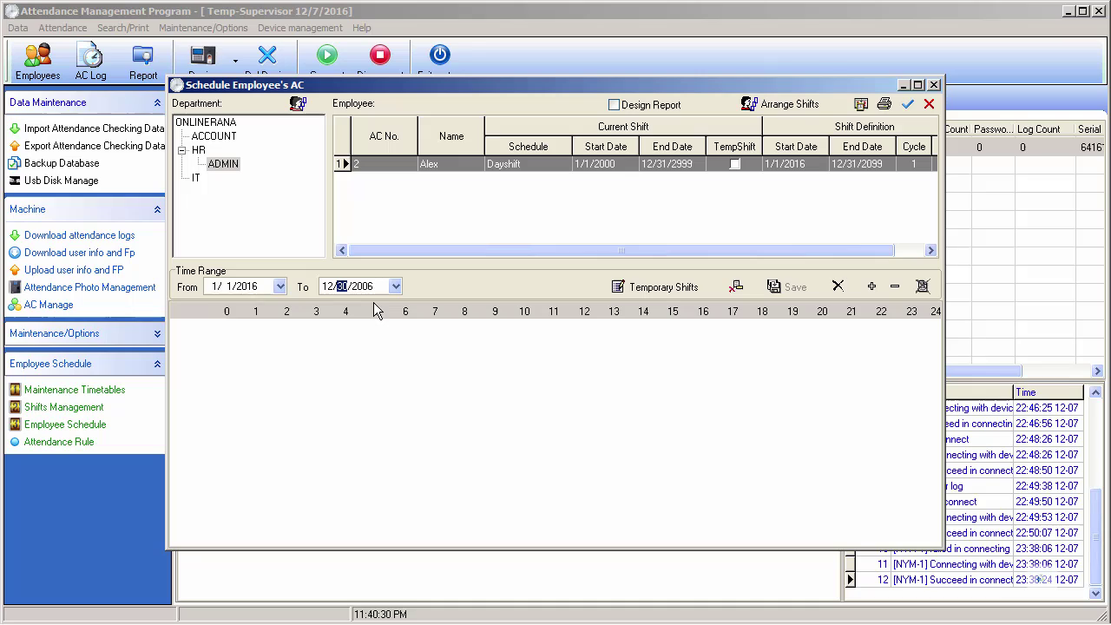
left_click(376, 287)
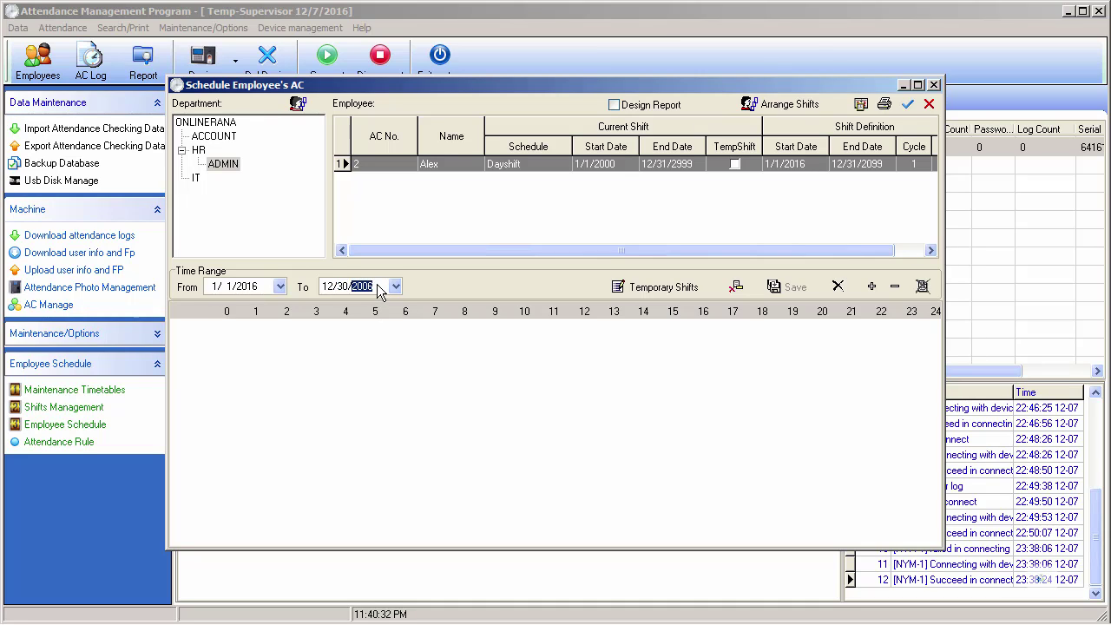
type("2016")
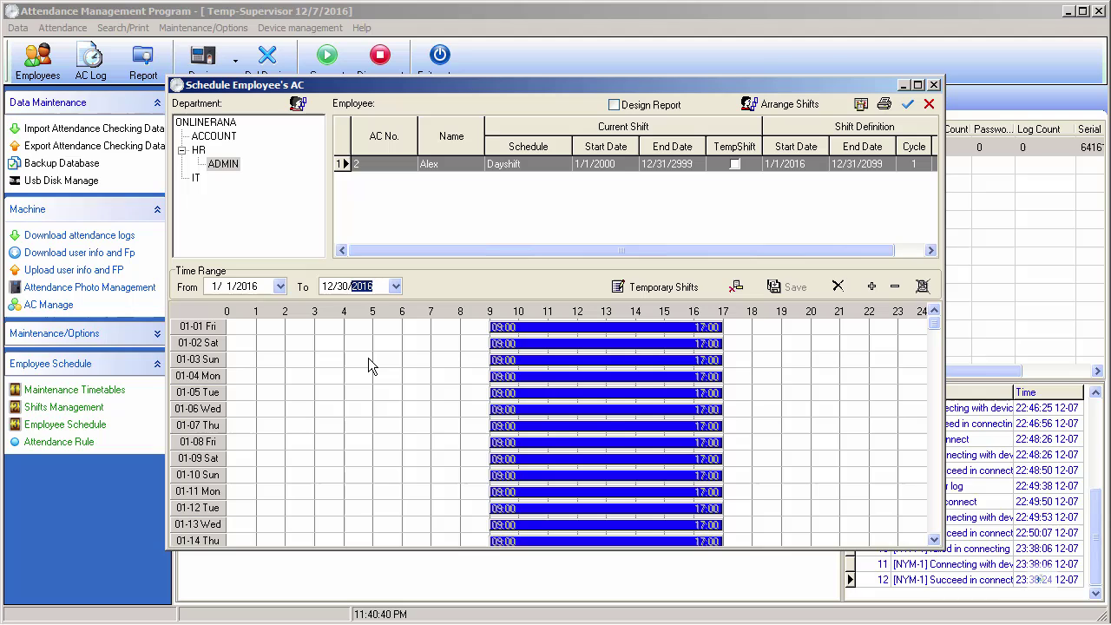
mouse_move(935, 328)
left_mouse_down()
mouse_move(935, 516)
mouse_move(940, 325)
left_mouse_up()
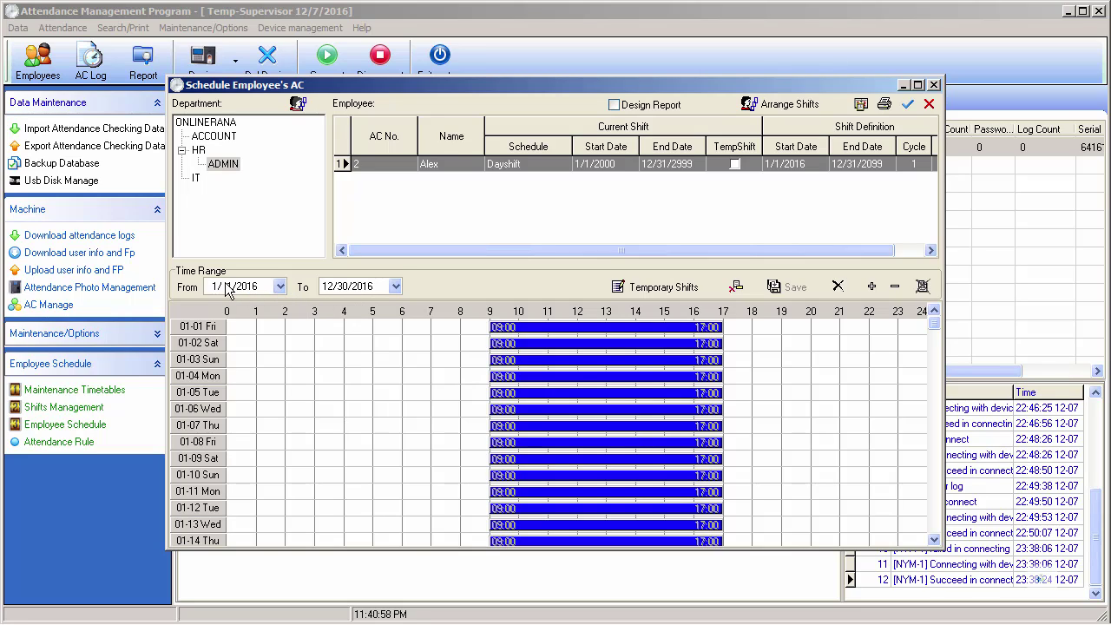
Step: Correct the To date's month to 2, making it 2/28/2016
left_click(327, 288)
type("28")
key("Left")
key("Right")
left_click(816, 365)
mouse_move(933, 330)
left_mouse_down()
mouse_move(936, 530)
mouse_move(917, 325)
left_mouse_up()
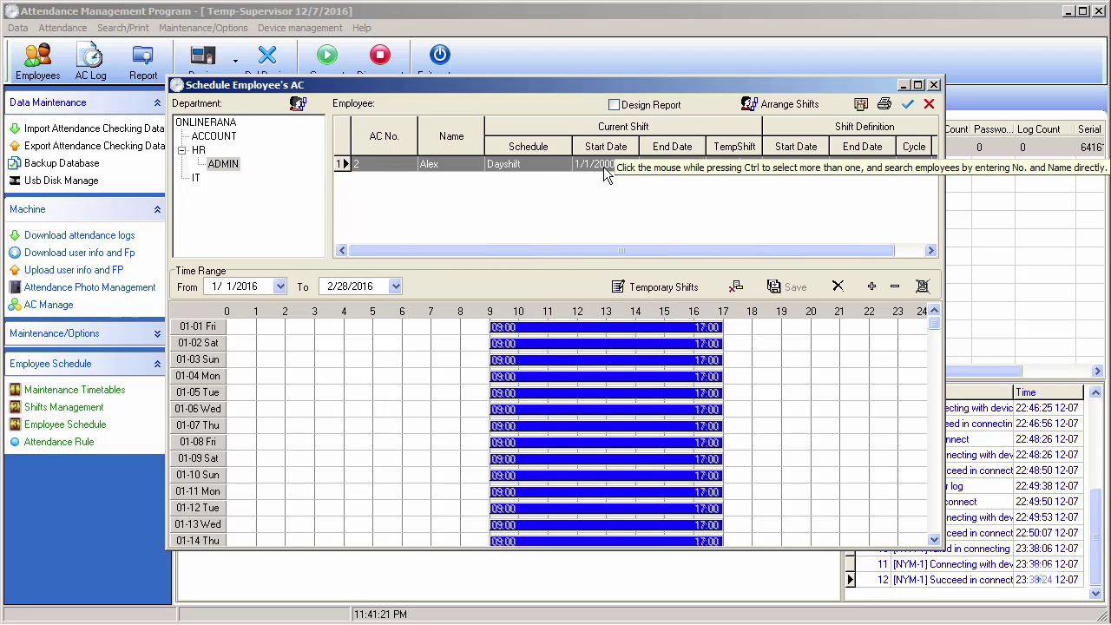
Step: Open Alex's attendance options and enable holidays, leaving overtime counting and registration off
mouse_move(534, 317)
left_click(512, 166)
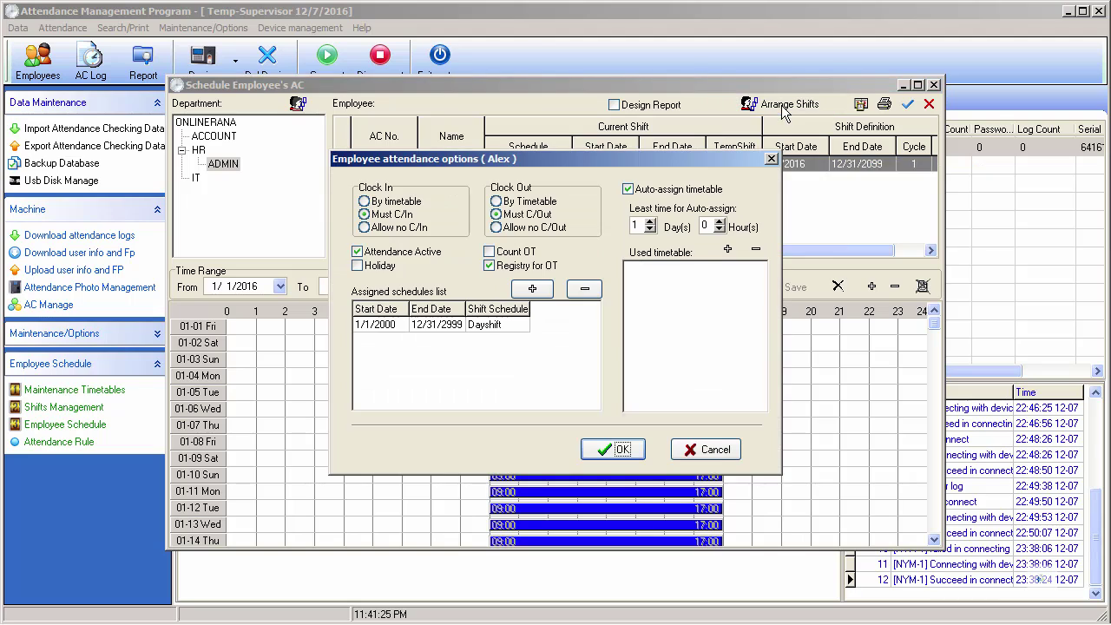
left_click(738, 102)
left_click(358, 267)
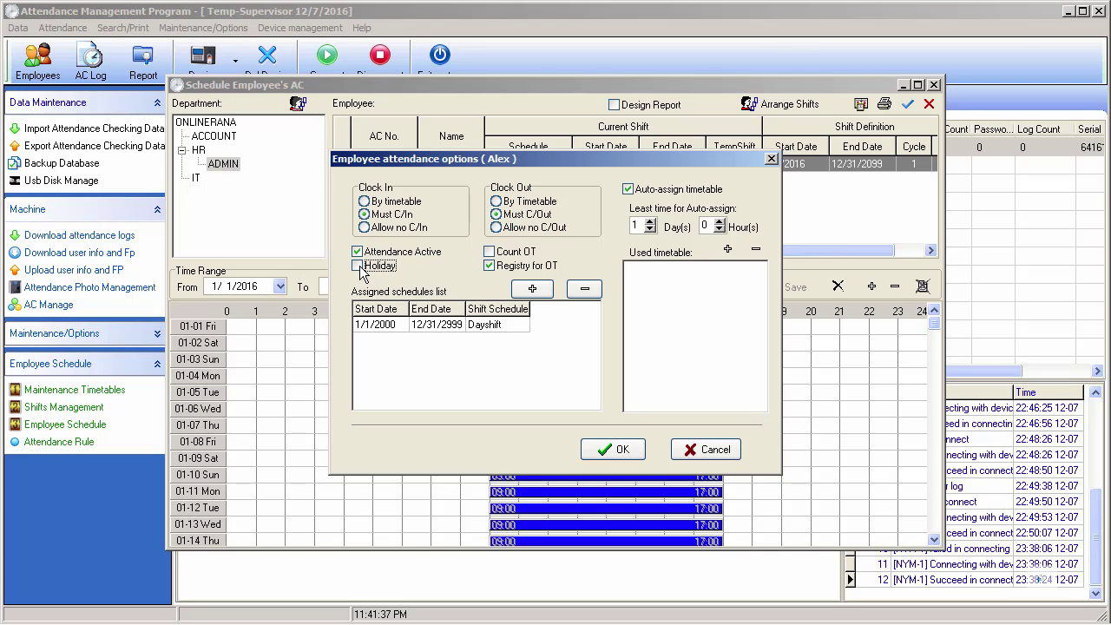
left_click(490, 253)
left_click(491, 253)
left_click(489, 267)
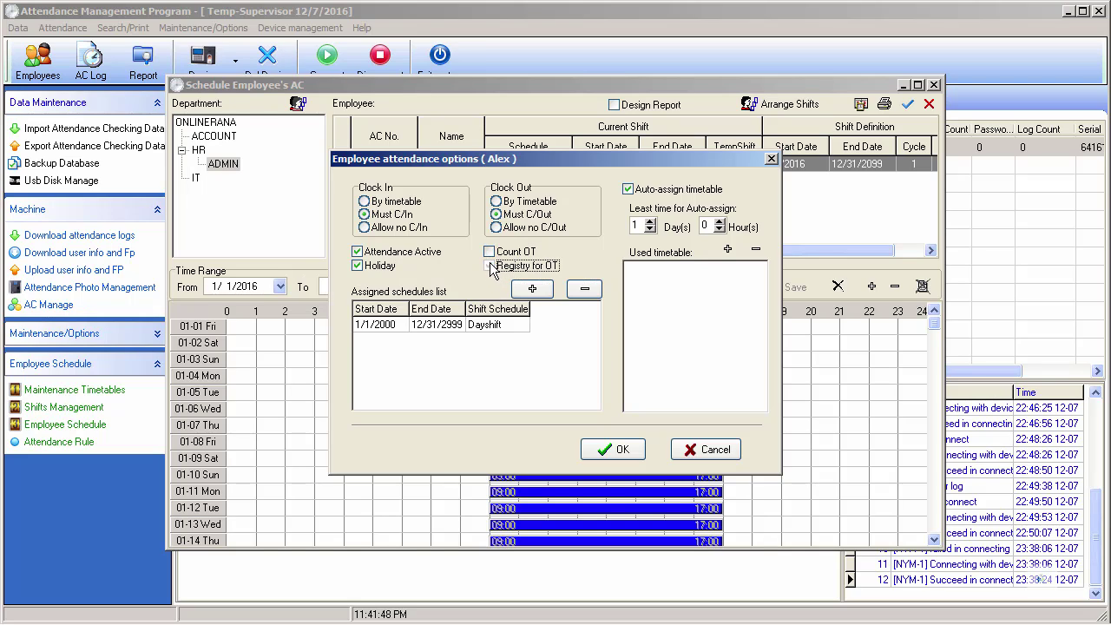
left_click(490, 267)
left_click(496, 271)
Step: Remove Alex's Dayshift assignment and start adding a new shift
left_click(460, 324)
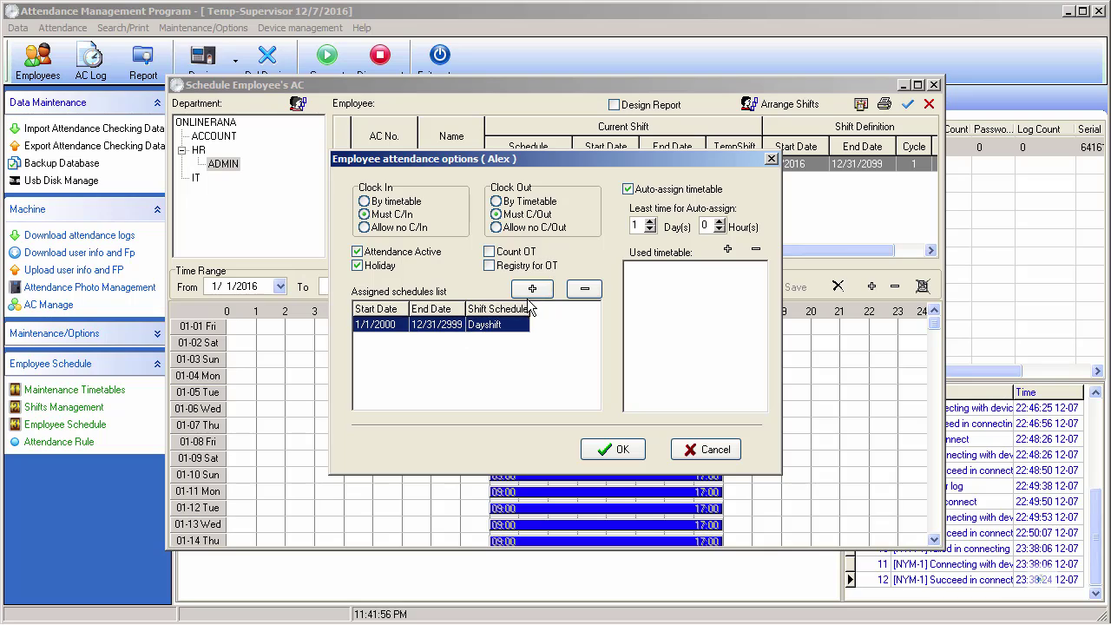
left_click(583, 289)
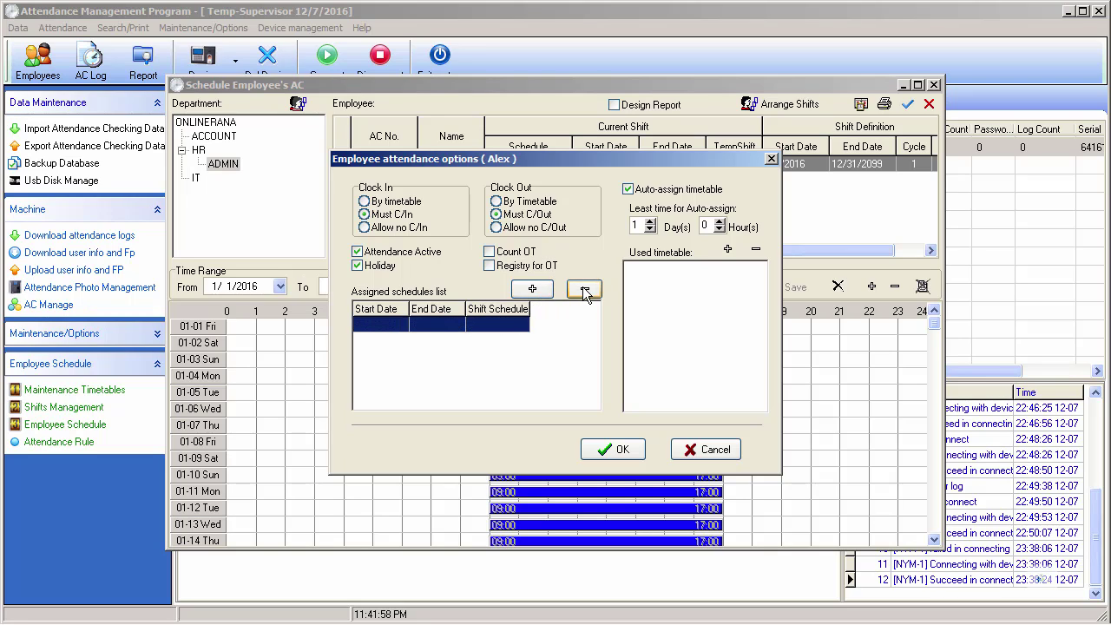
left_click(532, 289)
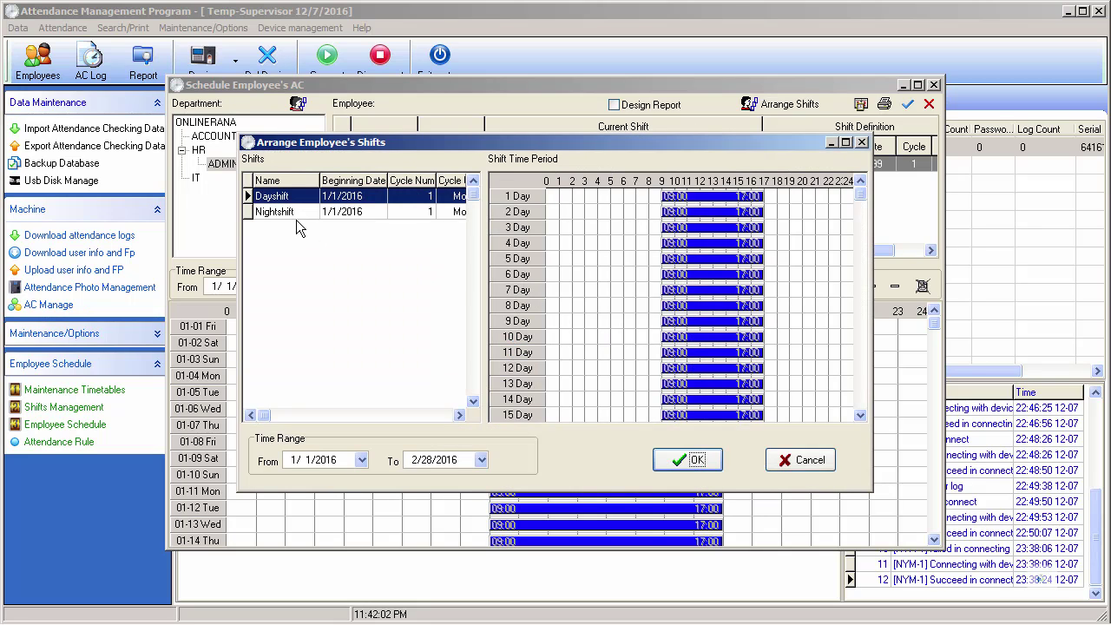
Step: Assign Nightshift for 1/1/2016–2/28/2016 and save Alex's attendance options
left_click(284, 212)
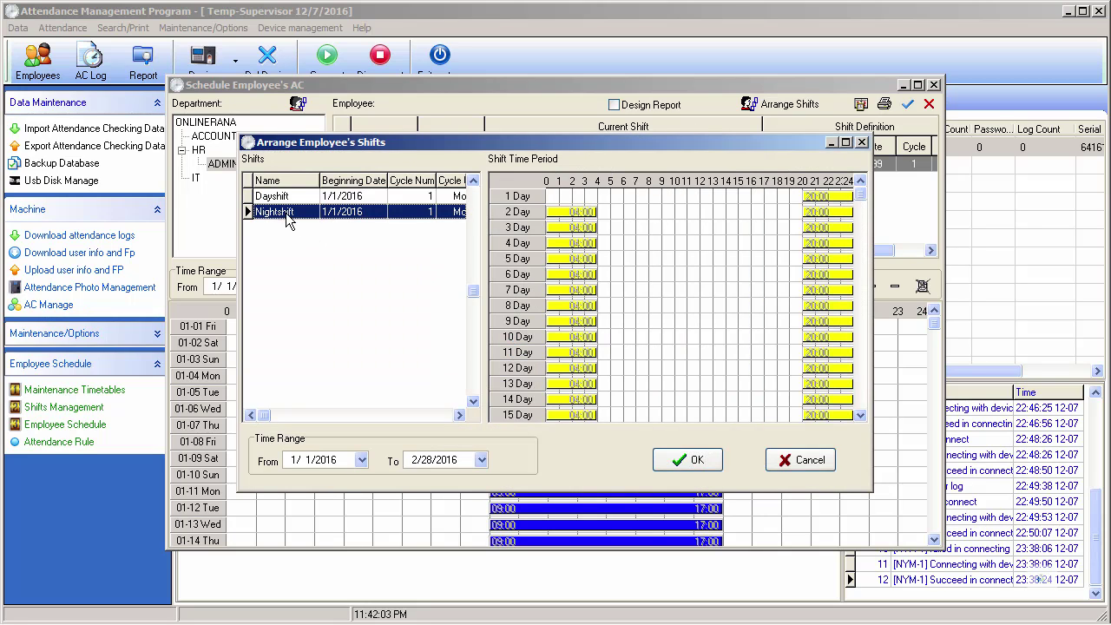
left_click(687, 459)
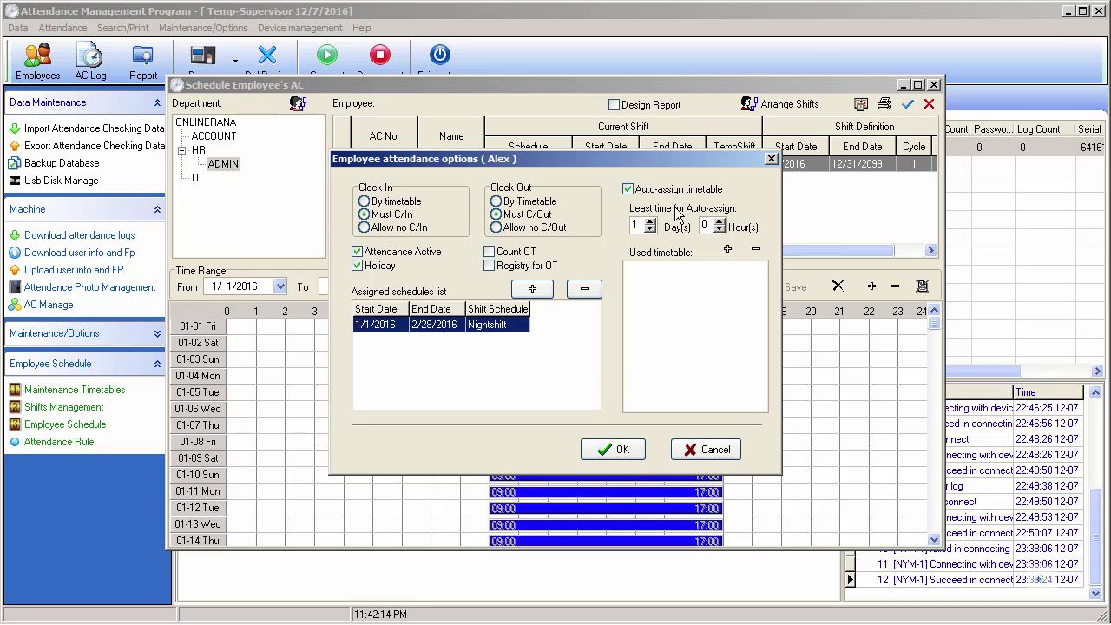
left_click(612, 448)
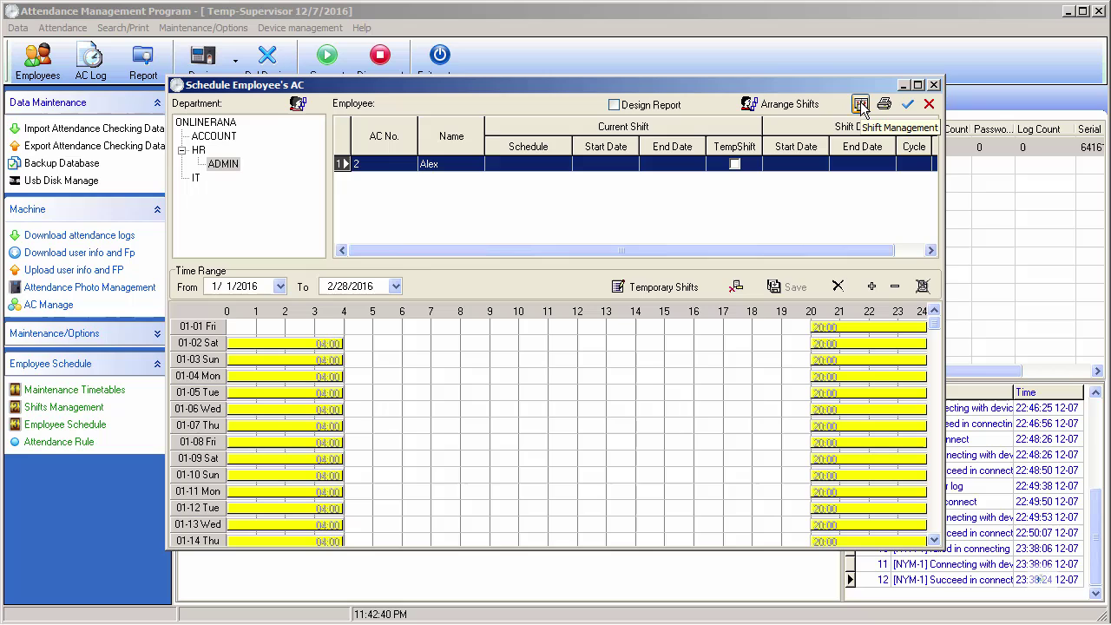
Step: Reopen Employee Schedule to verify Alex's saved Nightshift, then close it
left_click(866, 132)
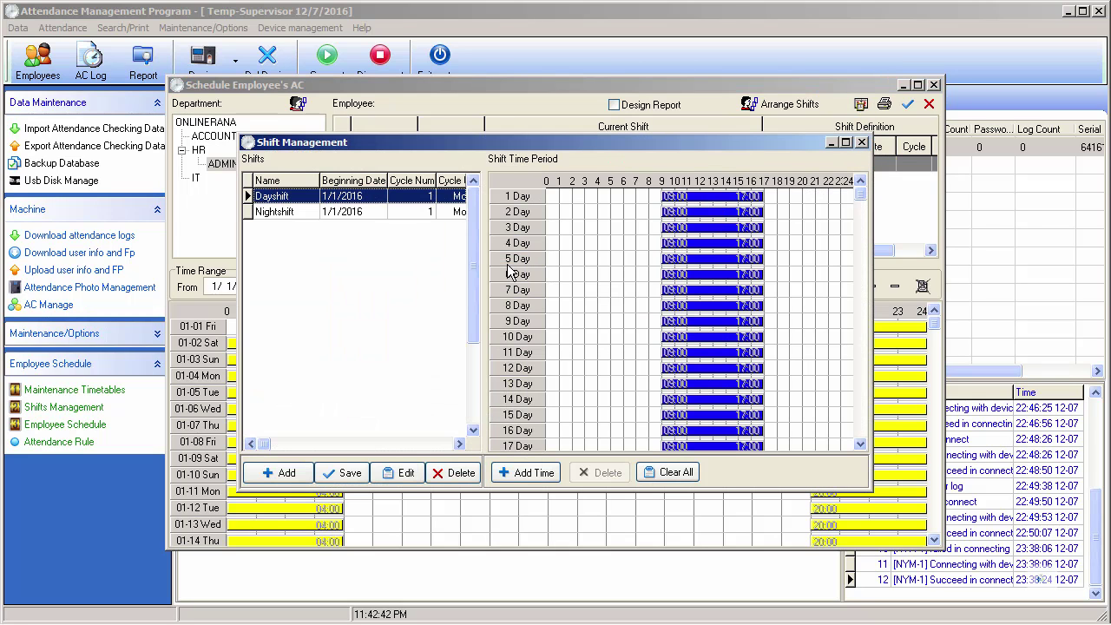
left_click(862, 142)
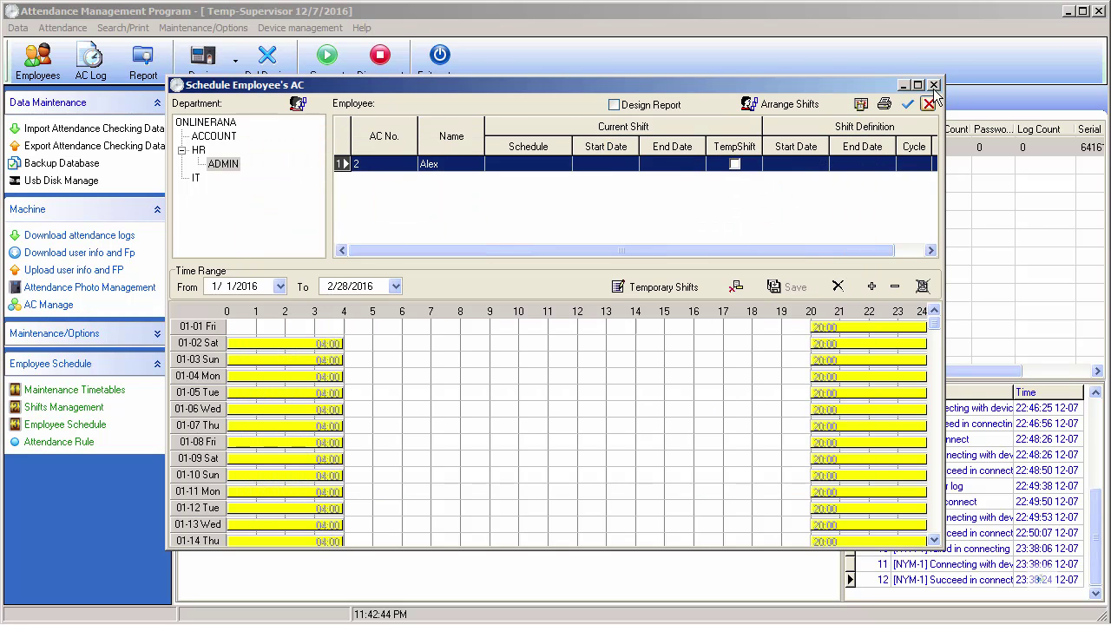
left_click(933, 84)
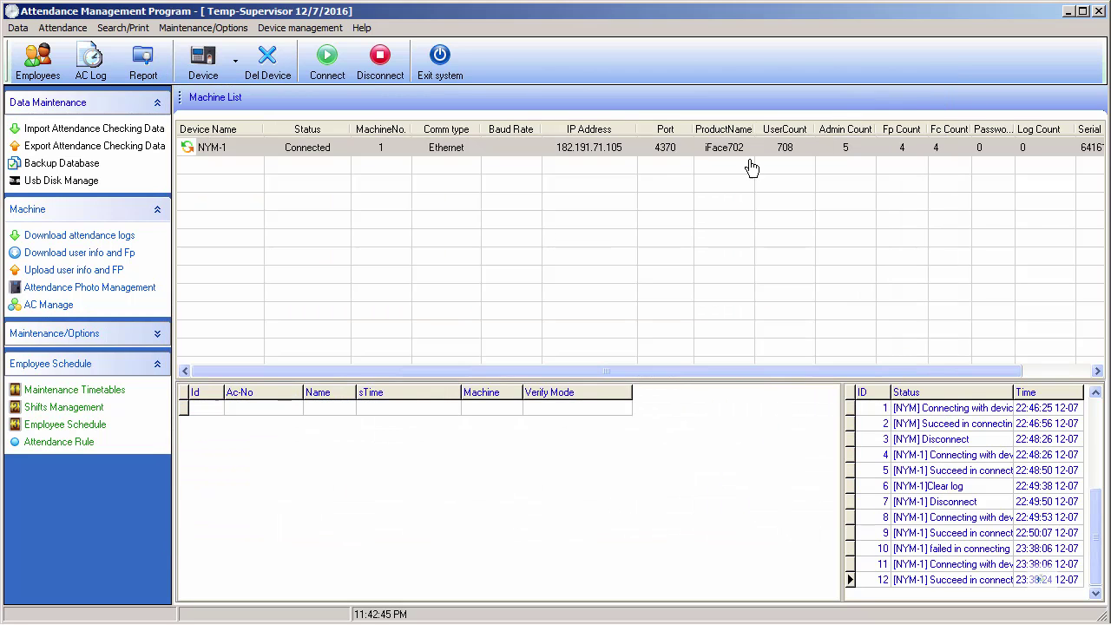
left_click(90, 431)
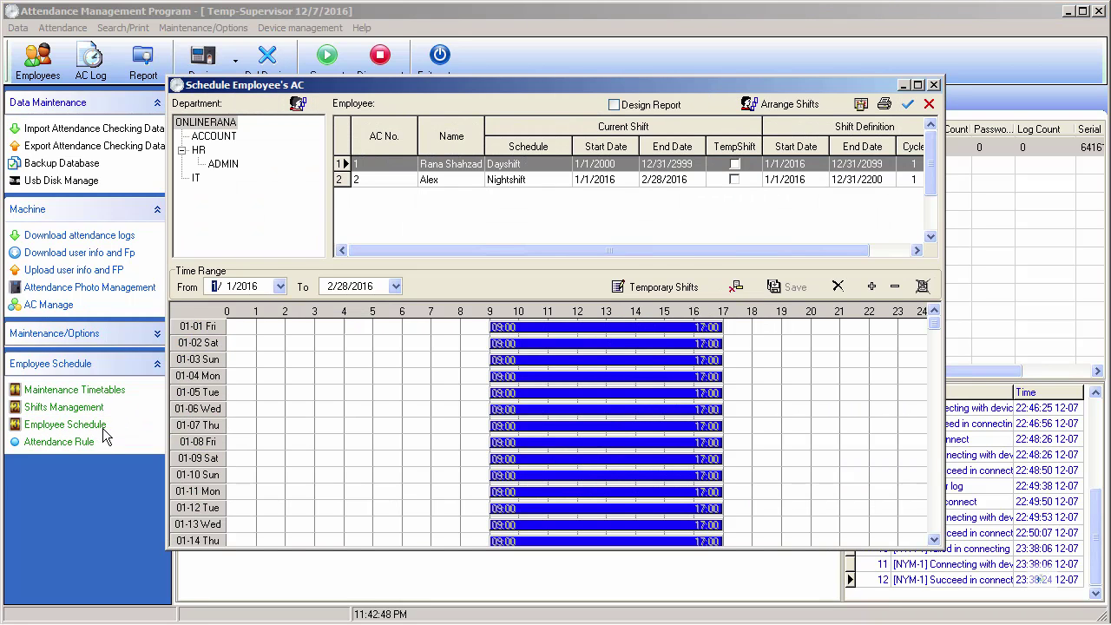
left_click(933, 85)
left_click(78, 446)
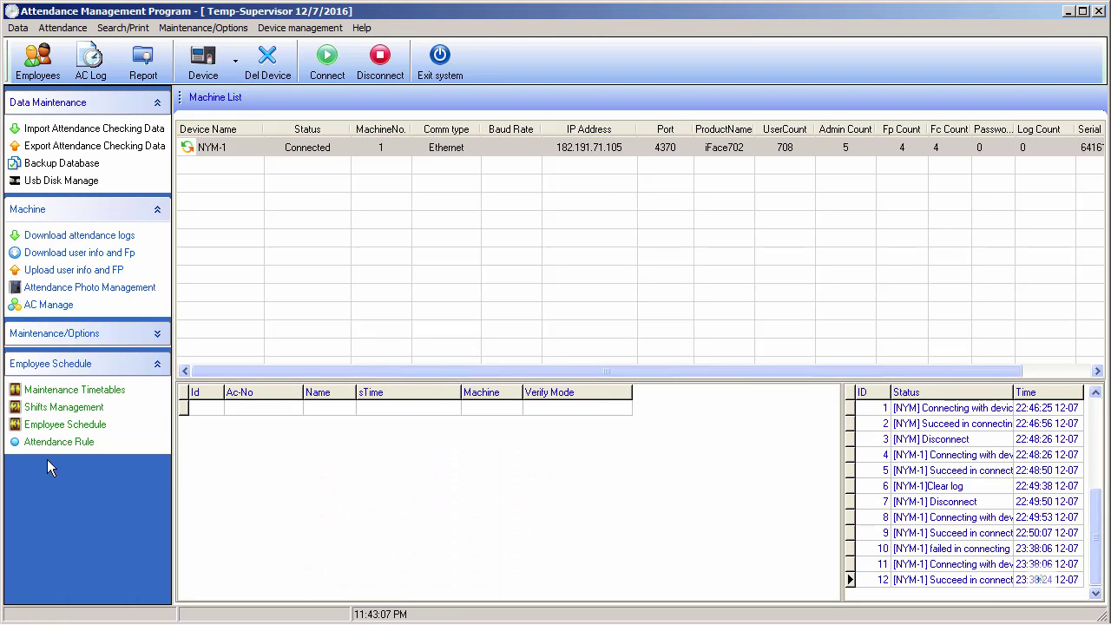
Step: Open Attendance Rule and browse its Basic settings, Calculation and Statistic items tabs
left_click(76, 445)
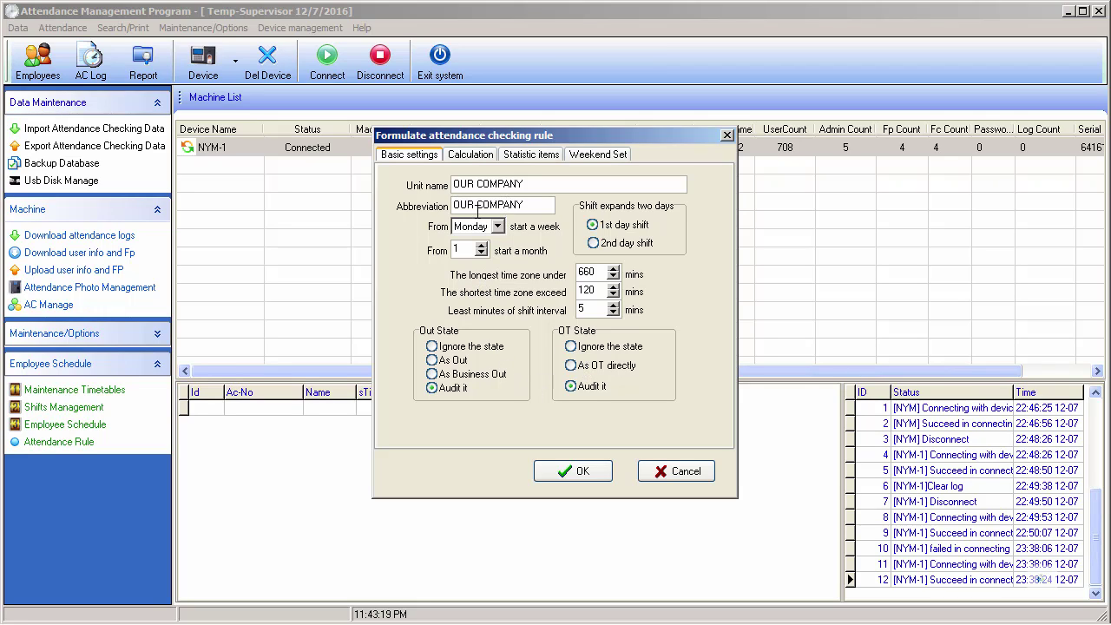
left_click(469, 155)
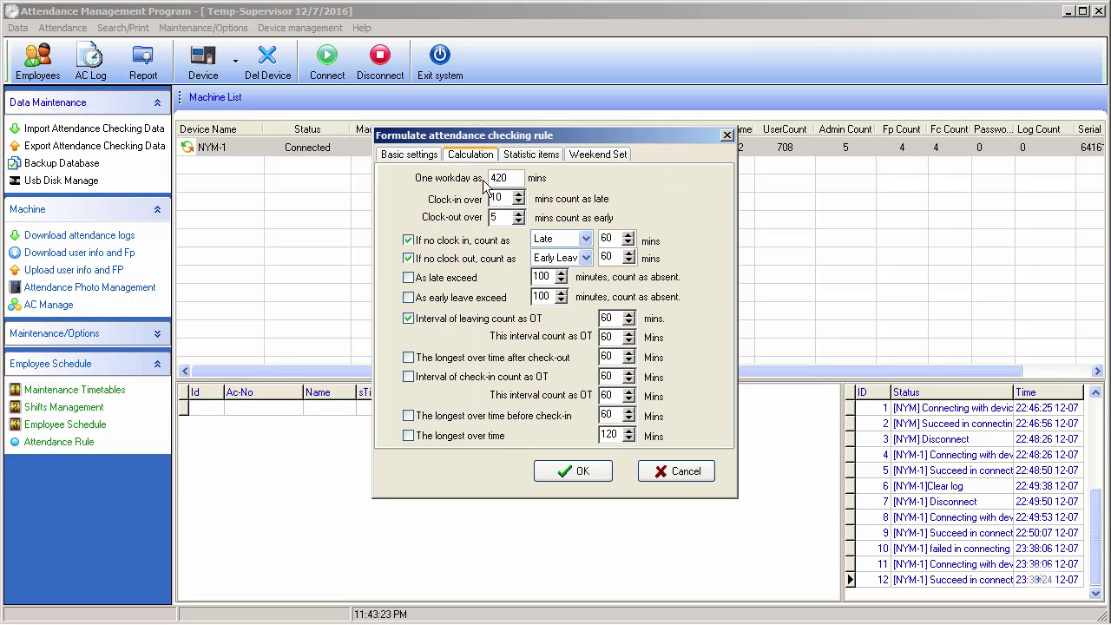
left_click(408, 155)
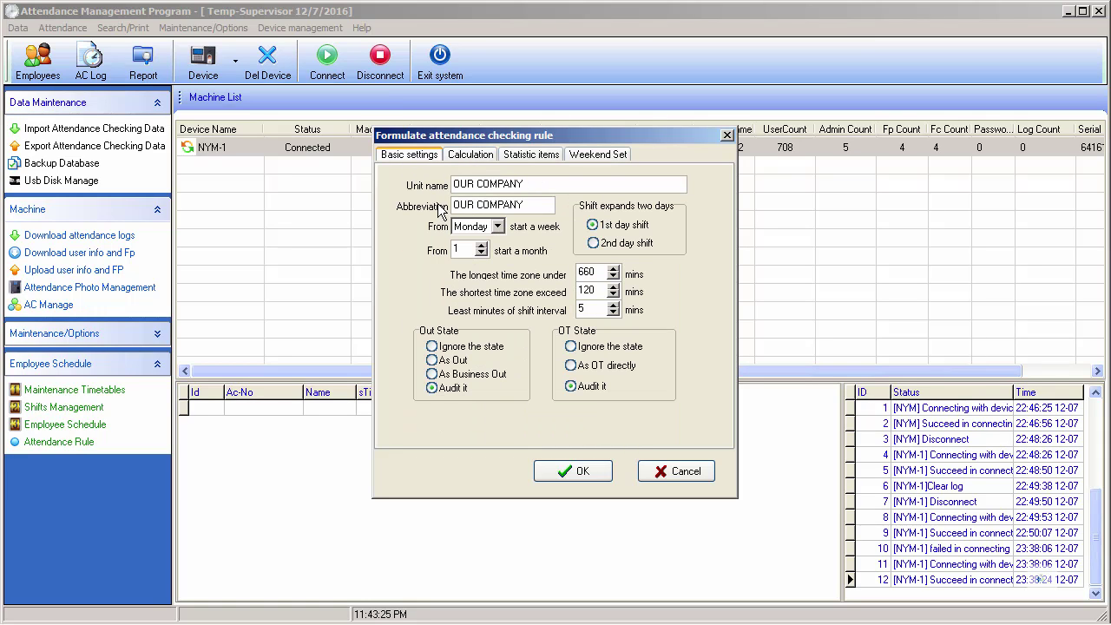
left_click(534, 186)
left_click(537, 208)
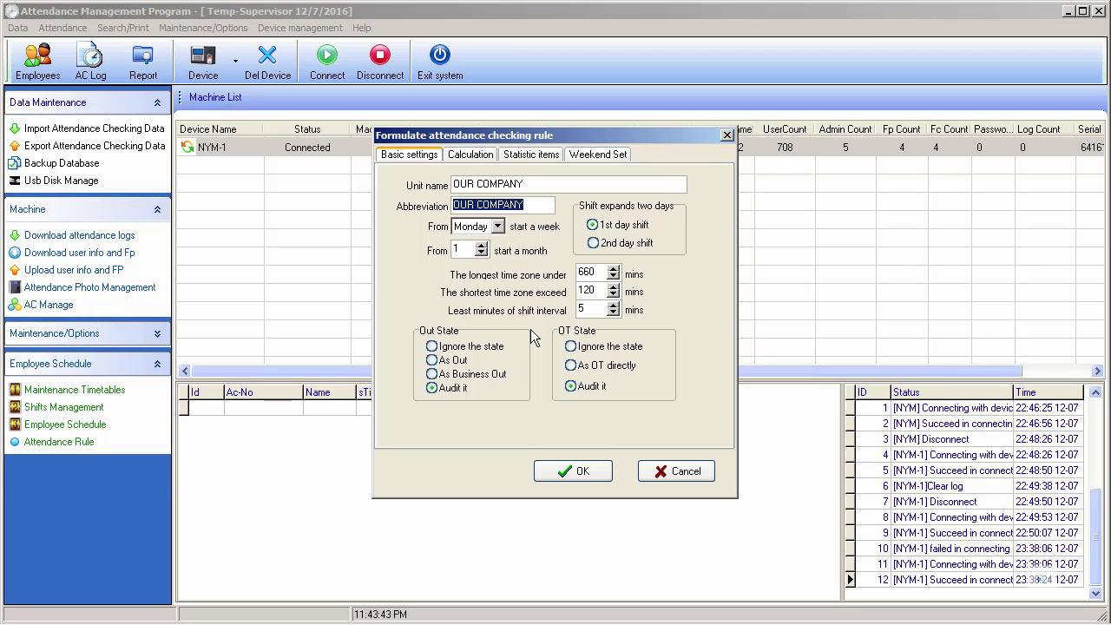
left_click(460, 160)
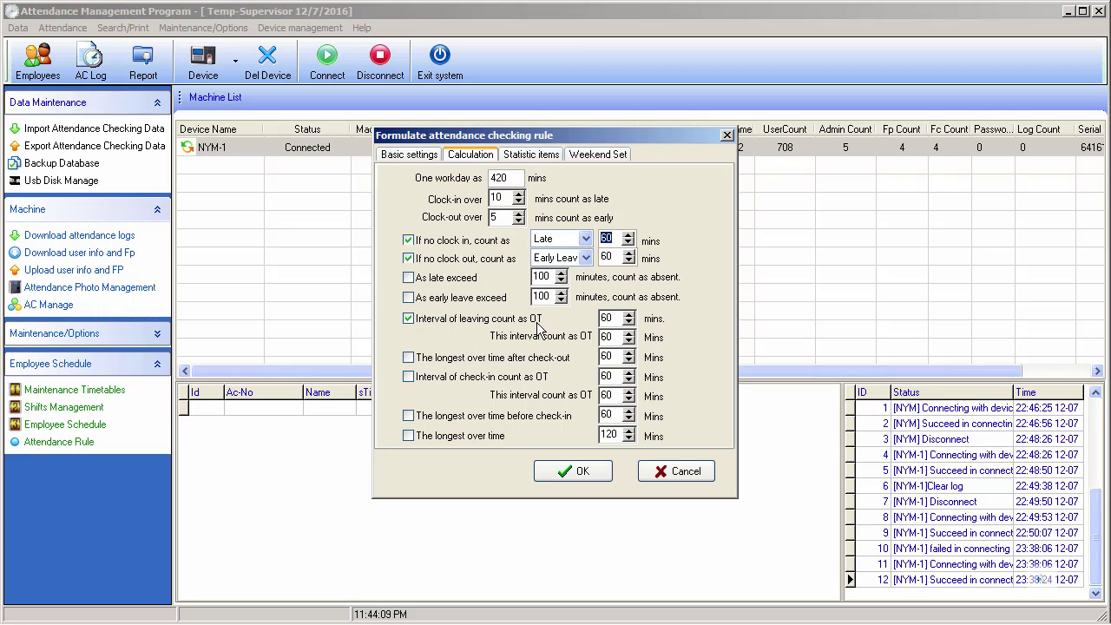
left_click(543, 156)
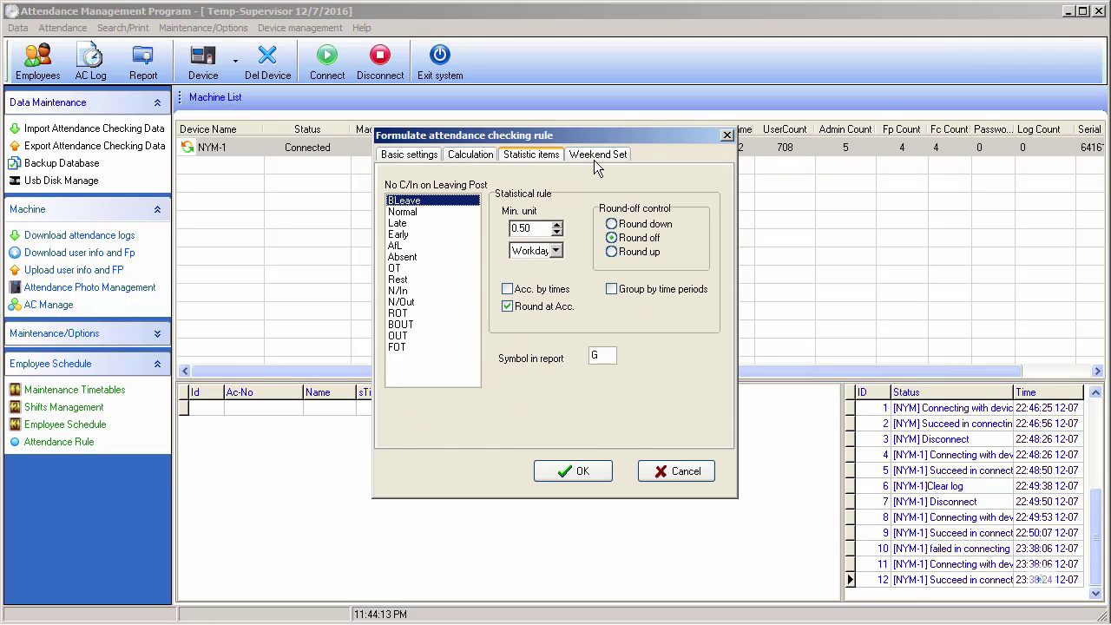
Step: On the Weekend Set tab, tick Sunday alongside Saturday and save the rules
left_click(594, 157)
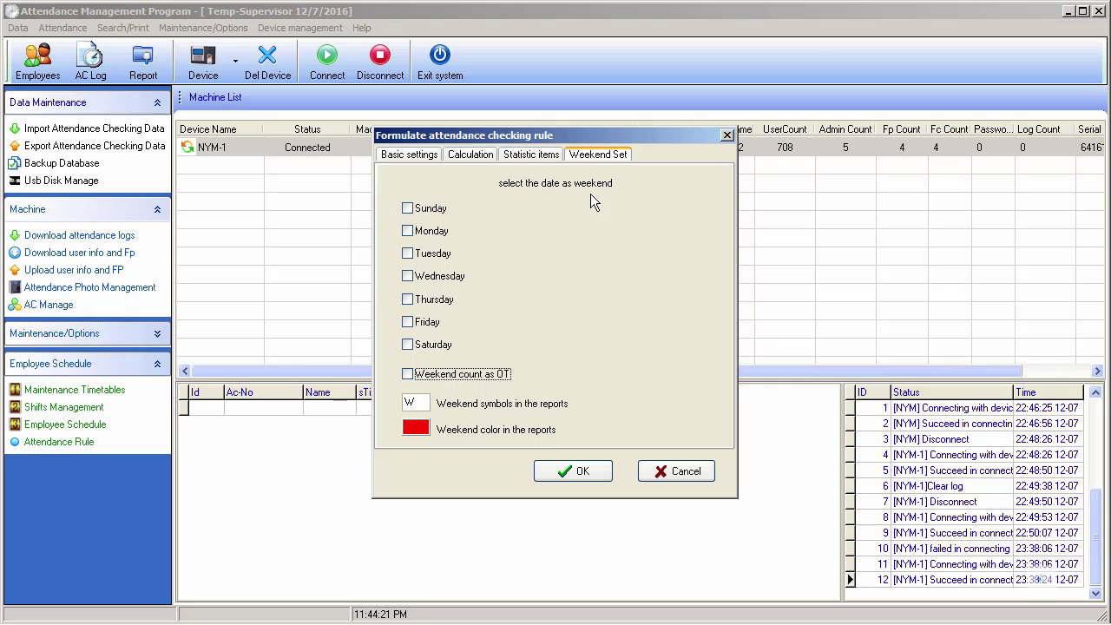
left_click(408, 209)
left_click(408, 344)
left_click(567, 470)
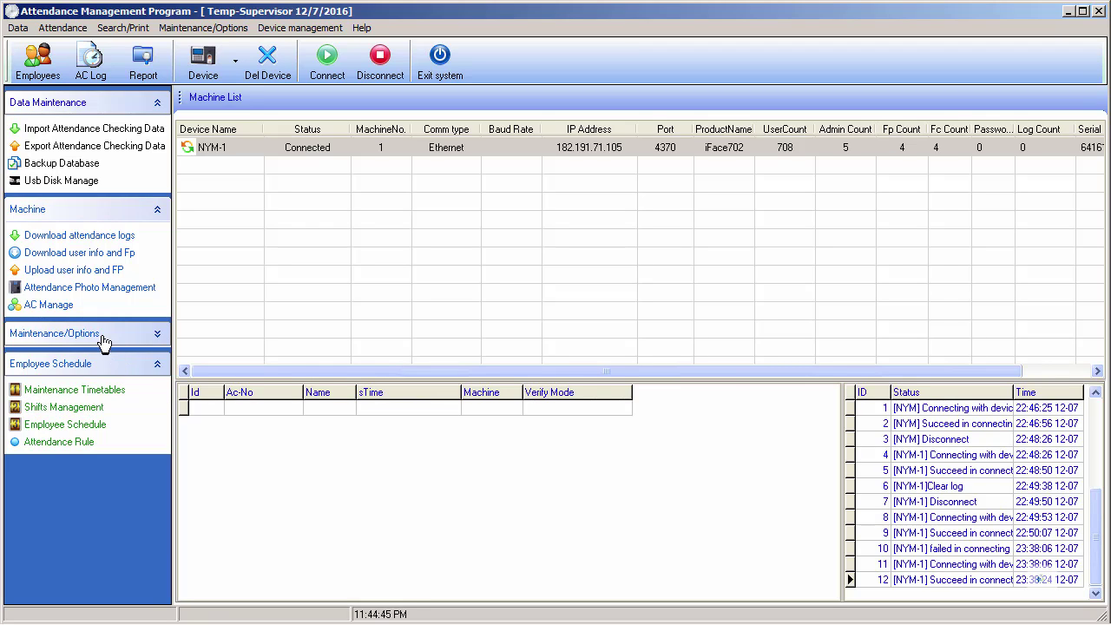
Step: Toggle the Maintenance/Options header and leave the Employee Schedule section collapsed
left_click(140, 337)
left_click(140, 337)
left_click(151, 365)
left_click(147, 363)
left_click(149, 363)
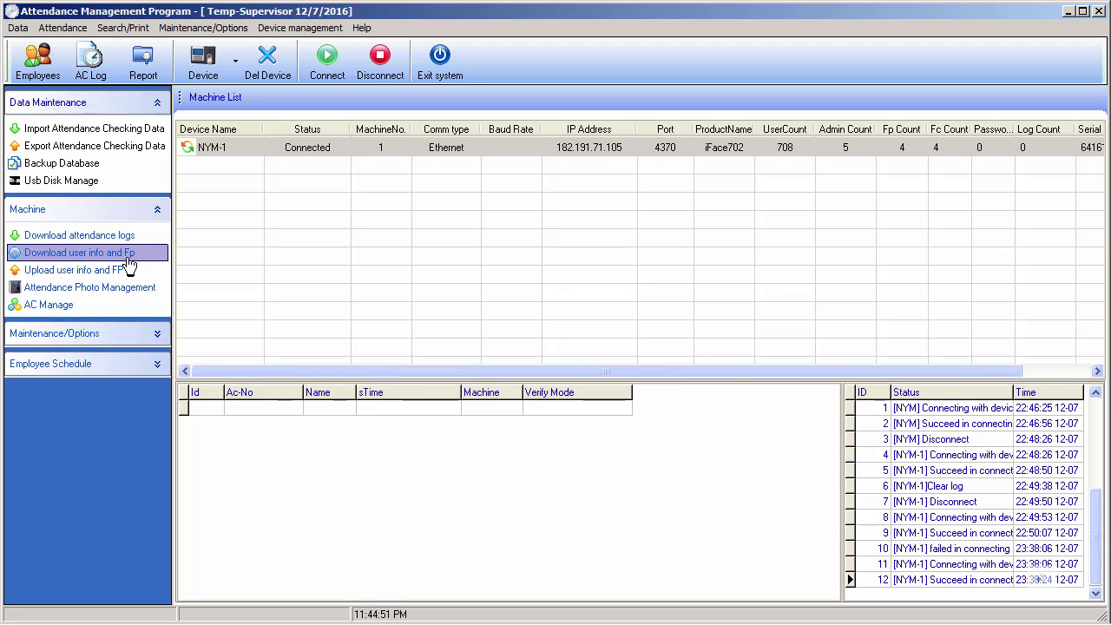